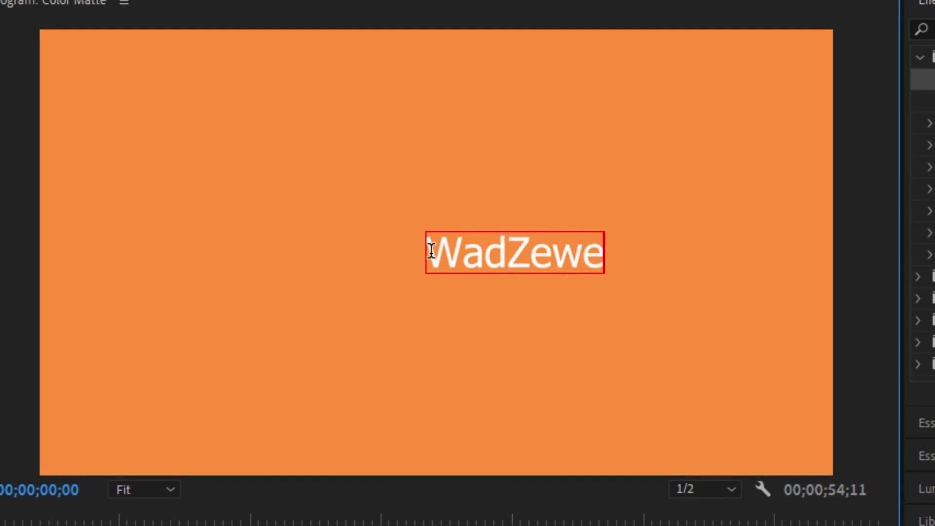
Delete the stray letters and retype the ending so the title reads WadZee
key(BackSpace)
key(BackSpace)
text(e)
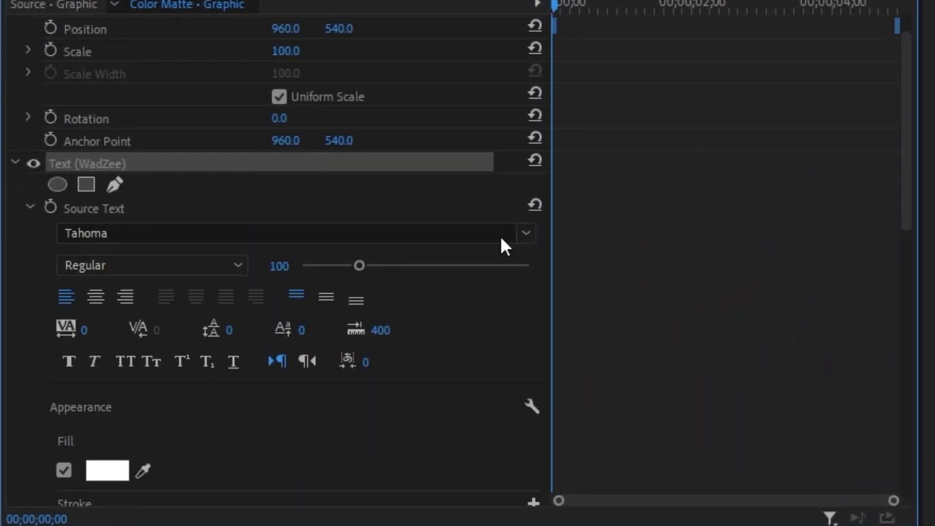
Change the title font from Tahoma to Geometos in Source Text
click(501, 237)
drag(453, 511, 468, 381)
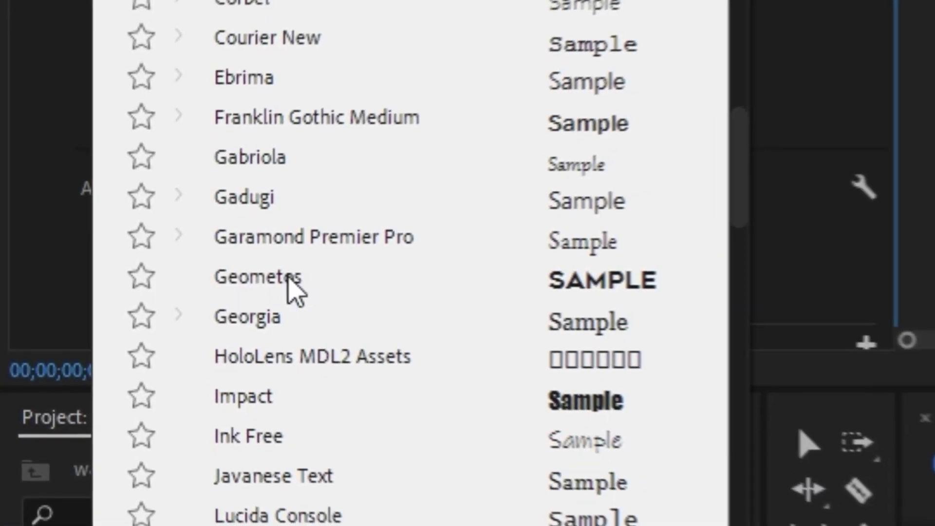
click(298, 276)
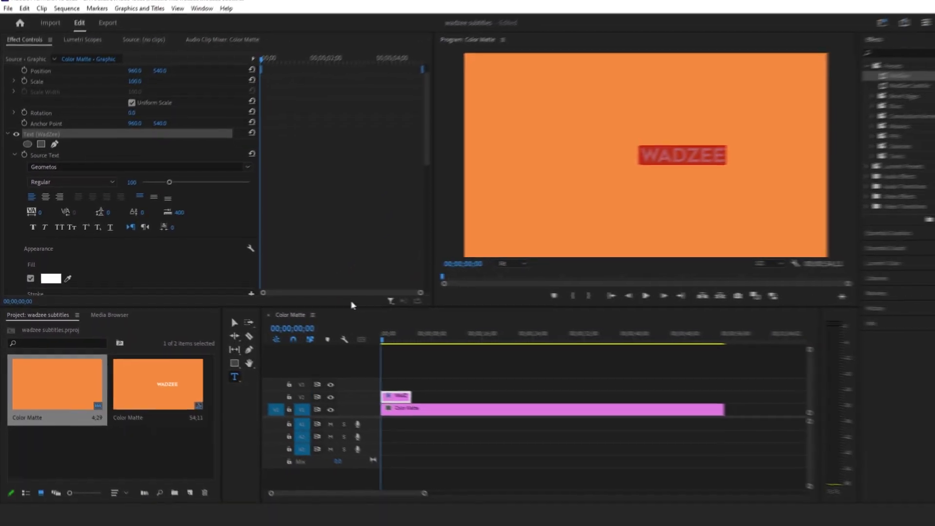
Enlarge the WADZEE text box slightly by its corner and re-centre it in the frame
click(228, 321)
click(635, 167)
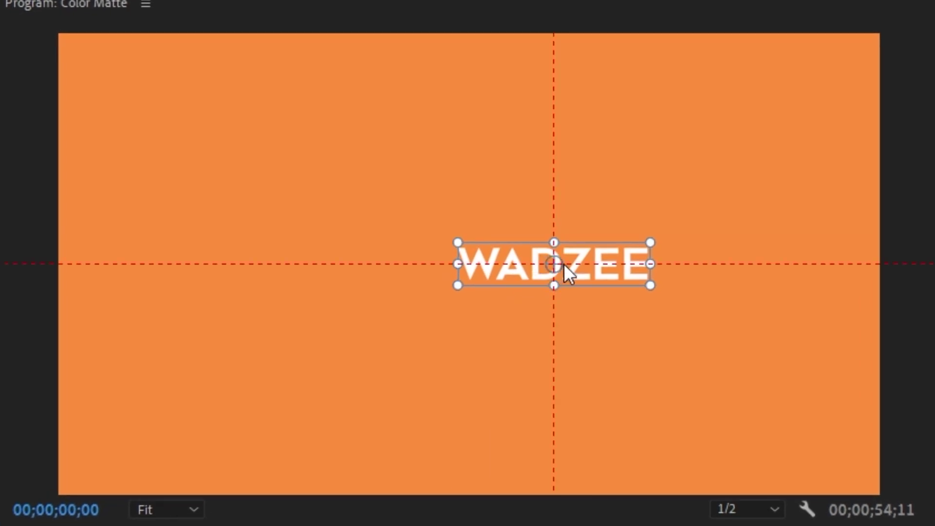
drag(563, 264, 563, 267)
drag(457, 286, 434, 294)
drag(497, 268, 420, 273)
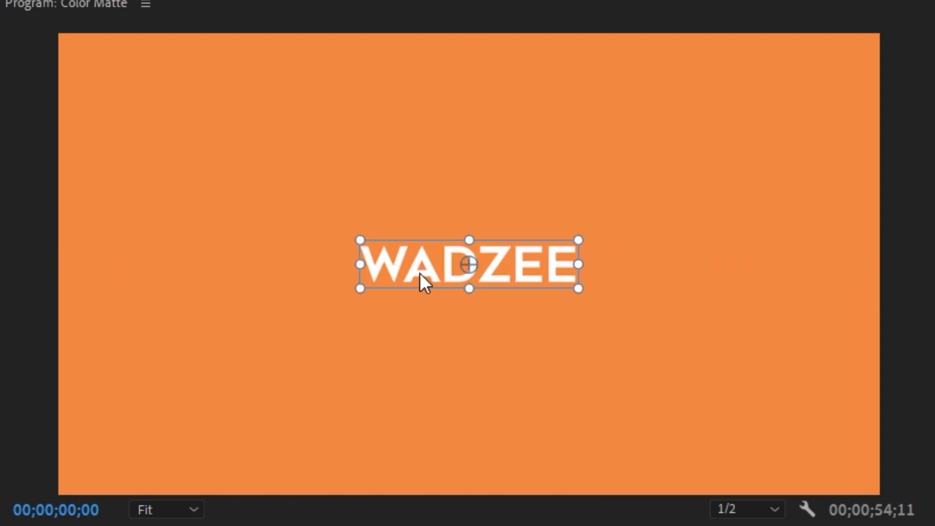
click(566, 286)
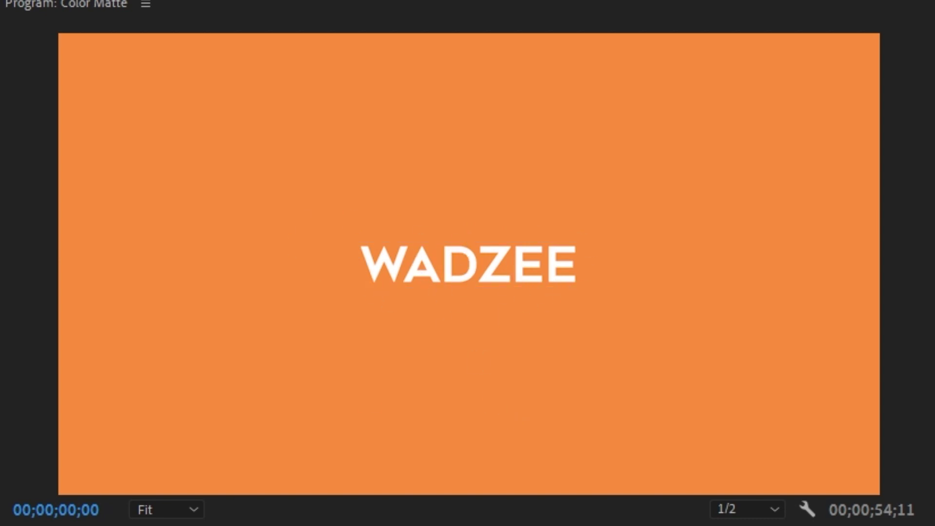
Set the WADZEE text fill to yellow, hex FFEC1C
double_click(488, 268)
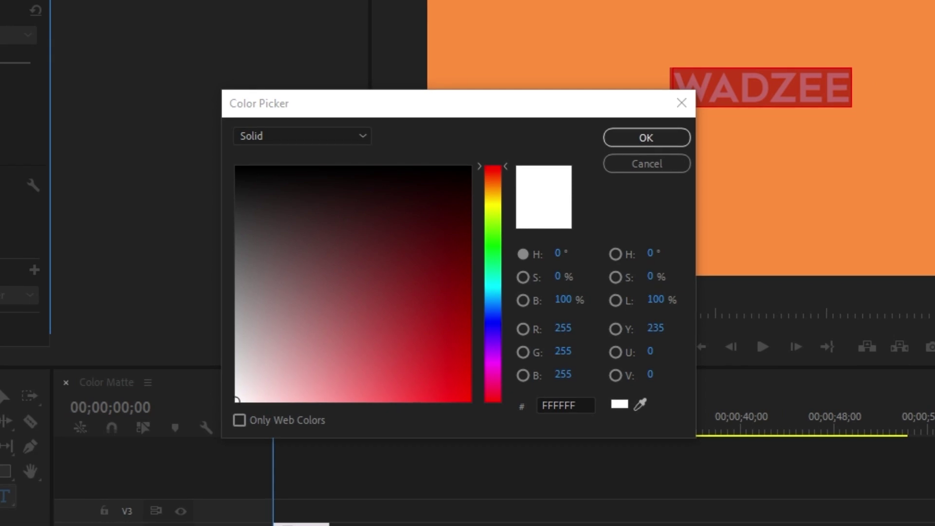
double_click(564, 405)
text(FFEC1C)
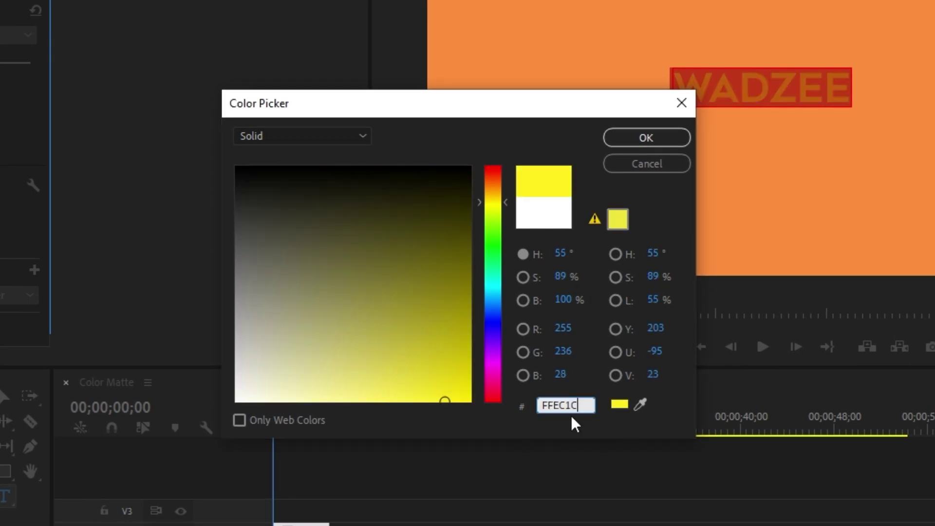
click(646, 138)
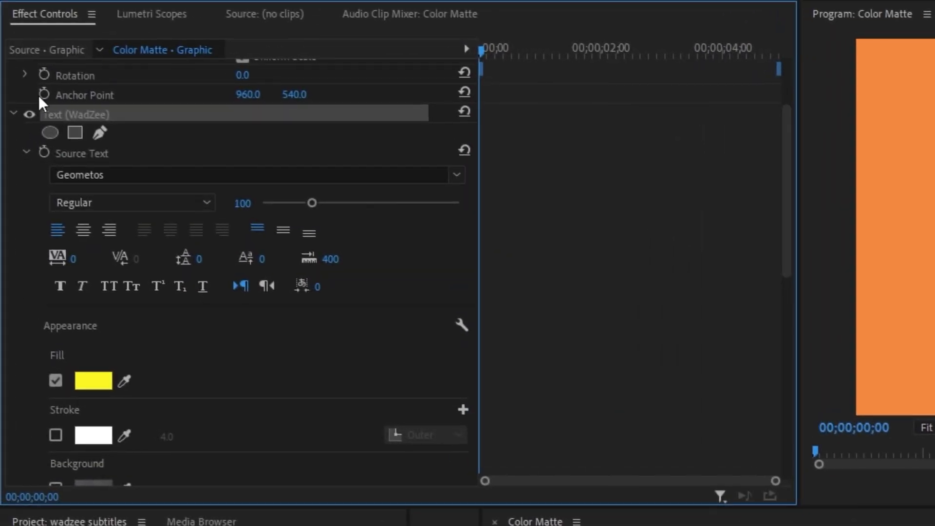
Duplicate the WadZee text layer and give the copy a dark brown 574011 fill
click(14, 113)
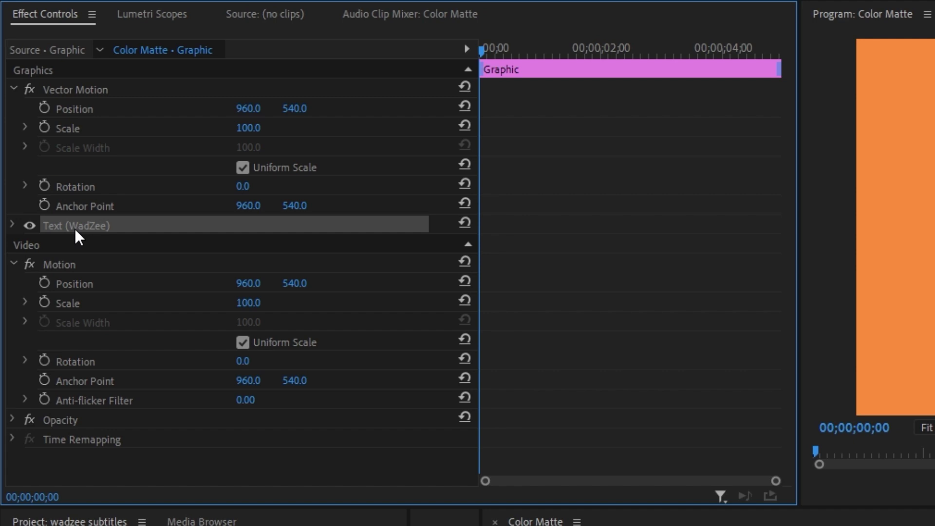
key(ctrl+v)
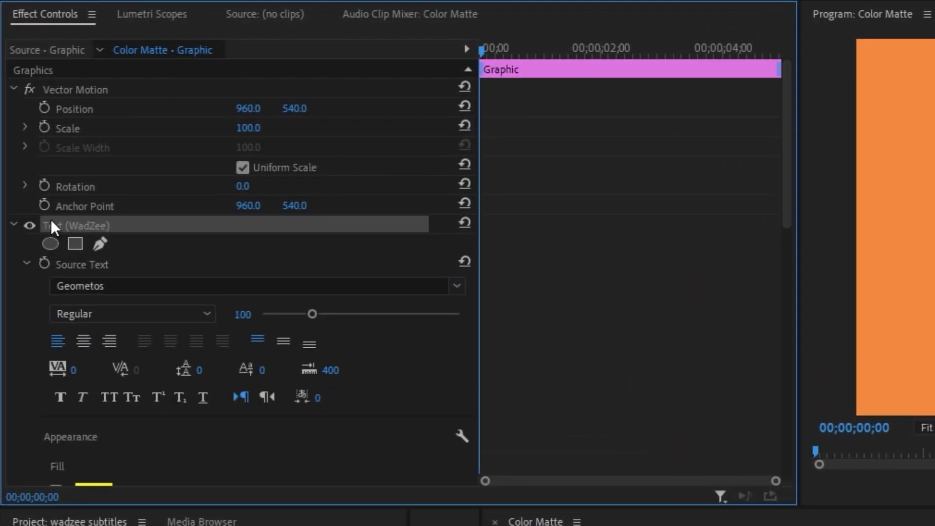
scroll(609, 274, down, 6)
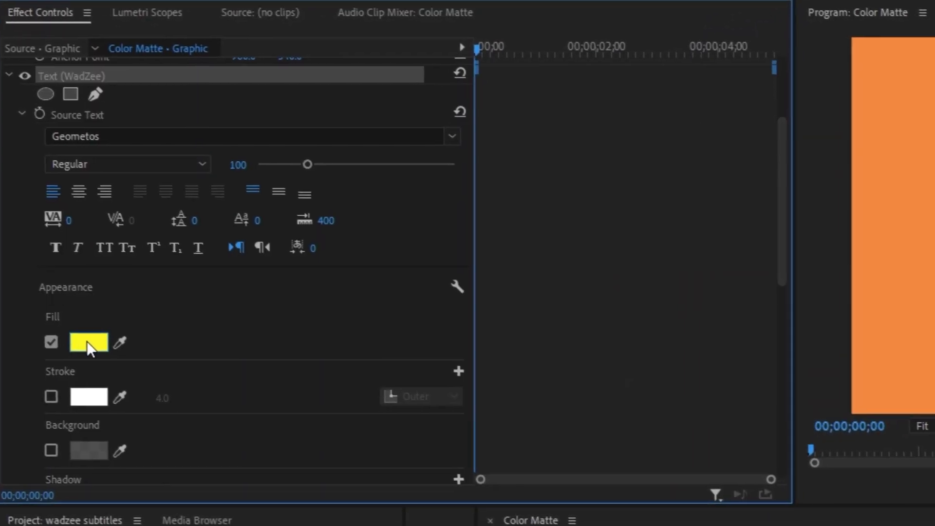
click(90, 346)
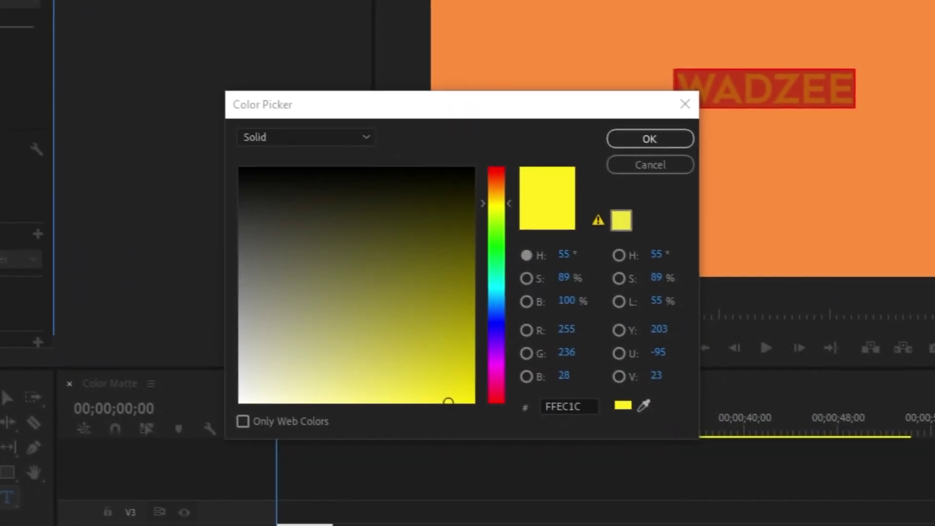
click(560, 406)
text(574011)
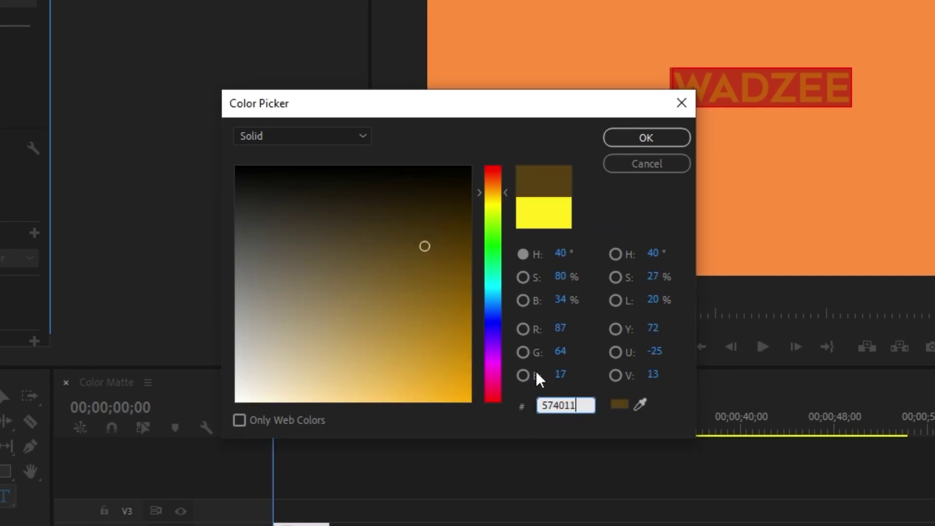
click(644, 136)
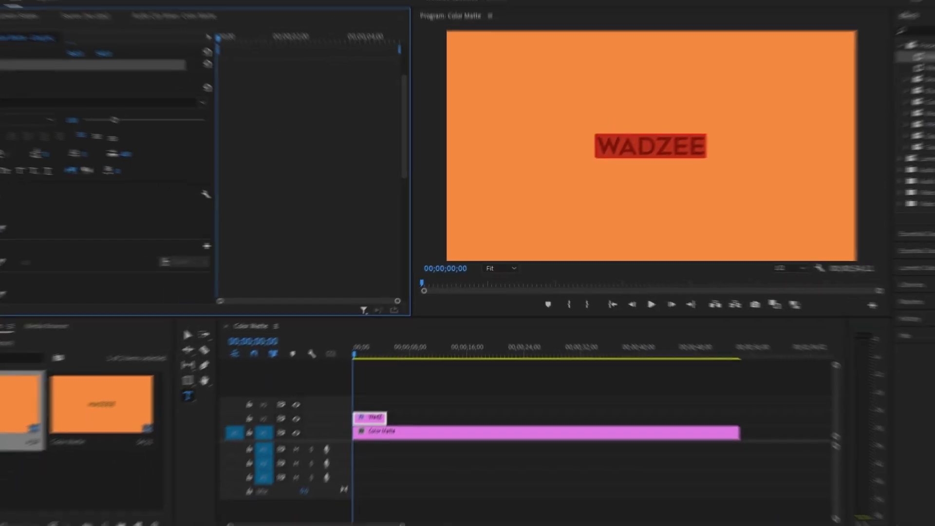
Restore the yellow WADZEE in front and expand the brown copy's settings for scaling
click(39, 168)
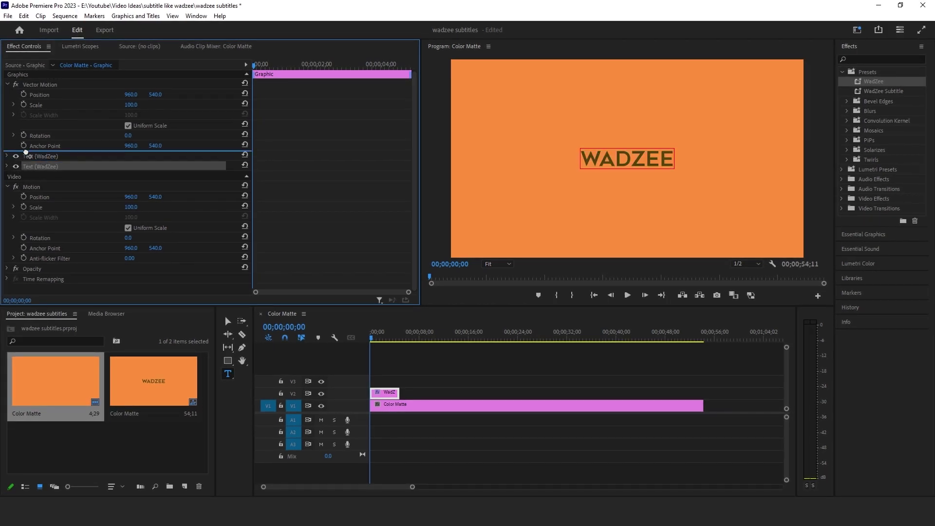
key(ctrl+z)
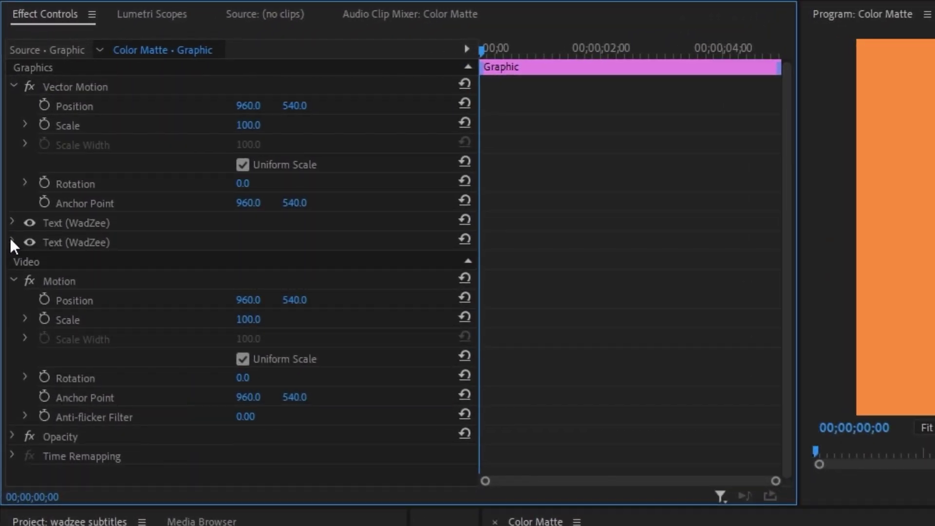
click(12, 242)
scroll(370, 279, down, 10)
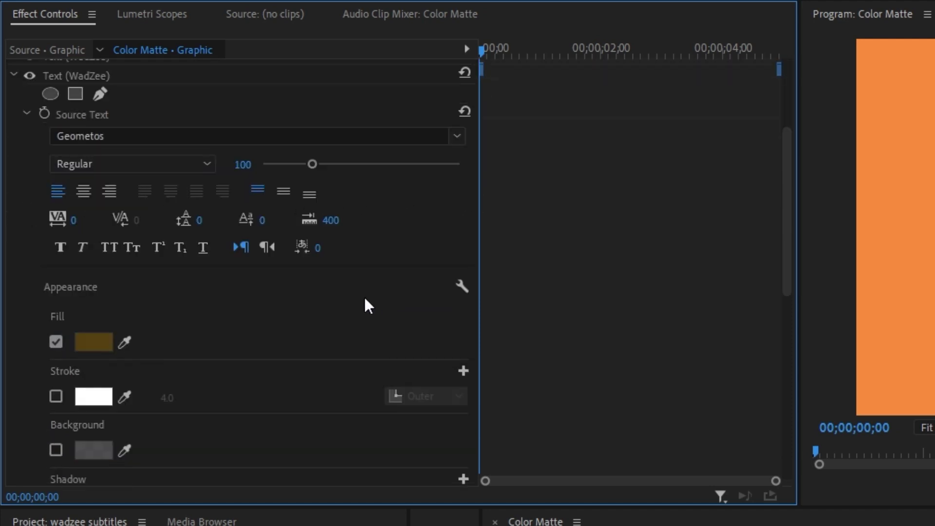
scroll(360, 293, down, 2)
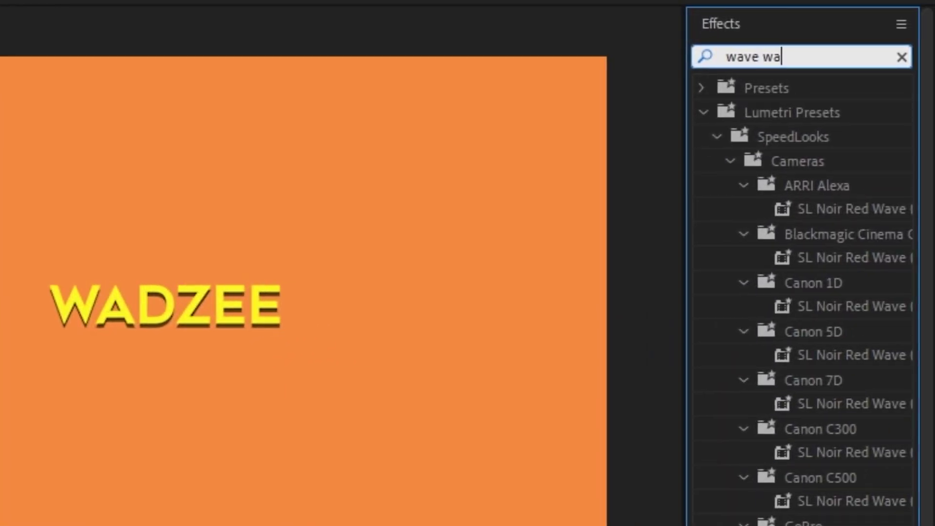
Apply Wave Warp to the WadZee clip with Wave Height 3 and Wave Width 349
text(rp)
drag(777, 238, 325, 261)
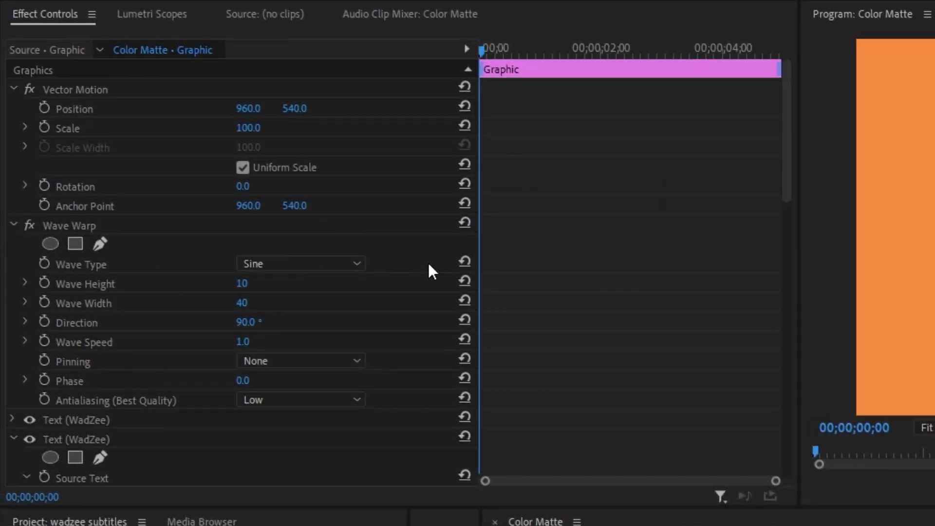
scroll(430, 264, down, 2)
click(261, 243)
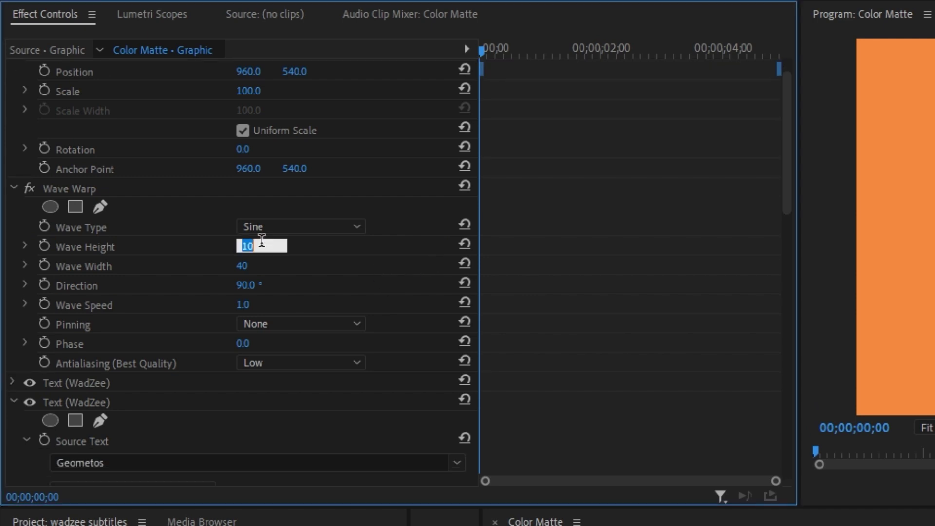
click(249, 266)
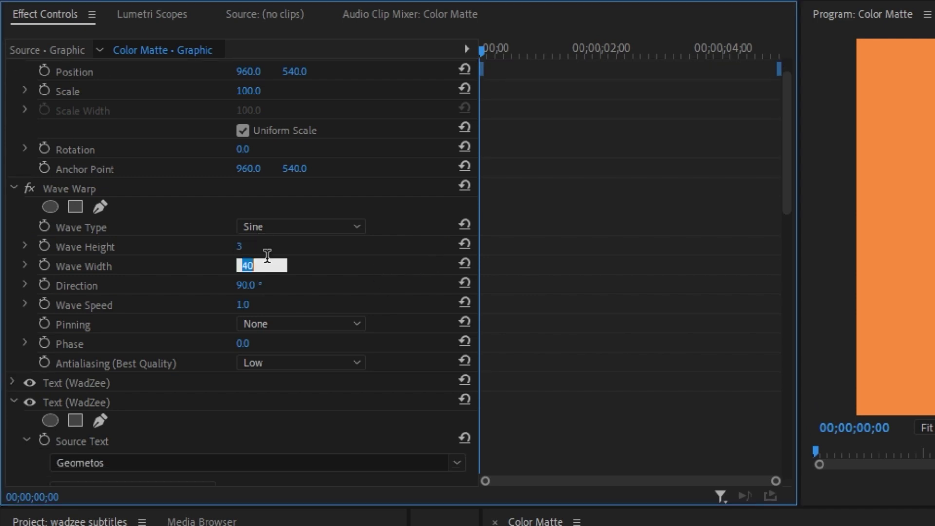
text(348)
key(BackSpace)
text(9)
click(251, 305)
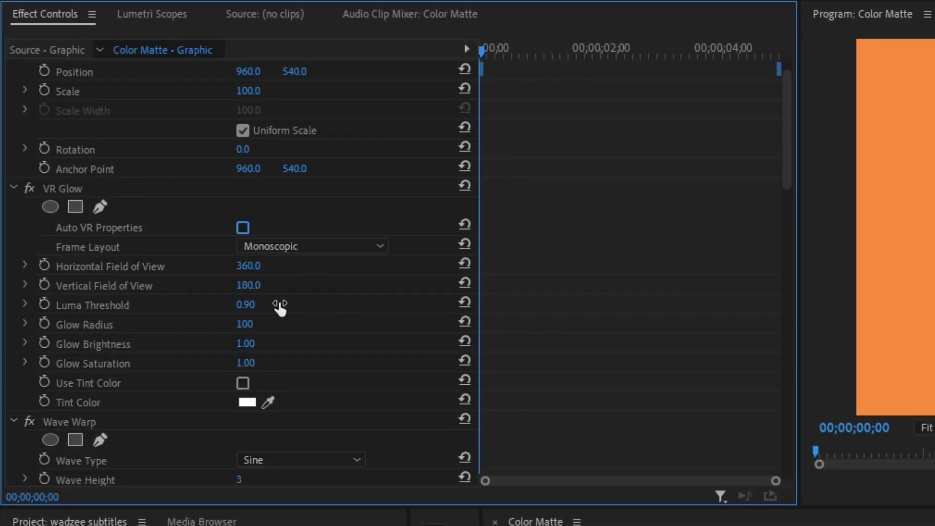
Set VR Glow to vertical FOV 77, luma threshold 0.10, radius 33, brightness 0.60, sampled tint
click(262, 283)
text(77)
key(Return)
click(261, 300)
key(Return)
click(246, 324)
text(33)
key(Return)
click(261, 341)
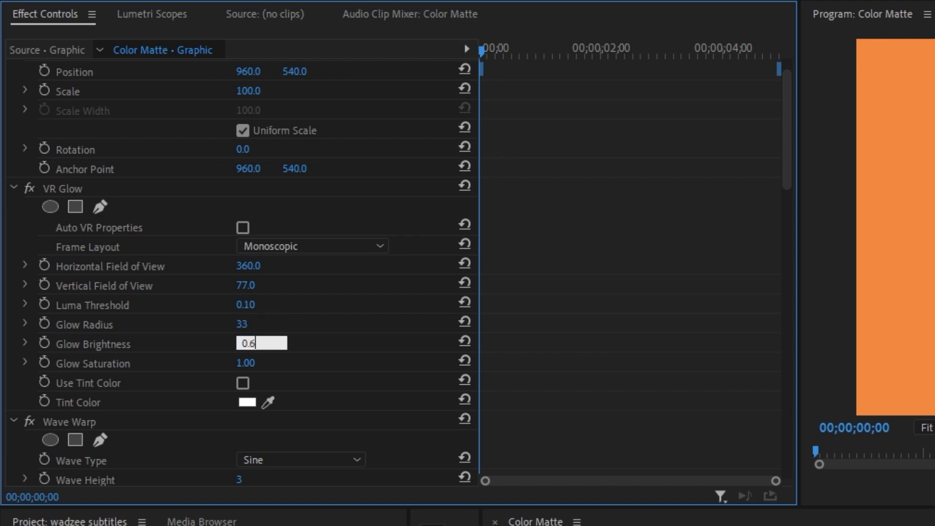
key(Return)
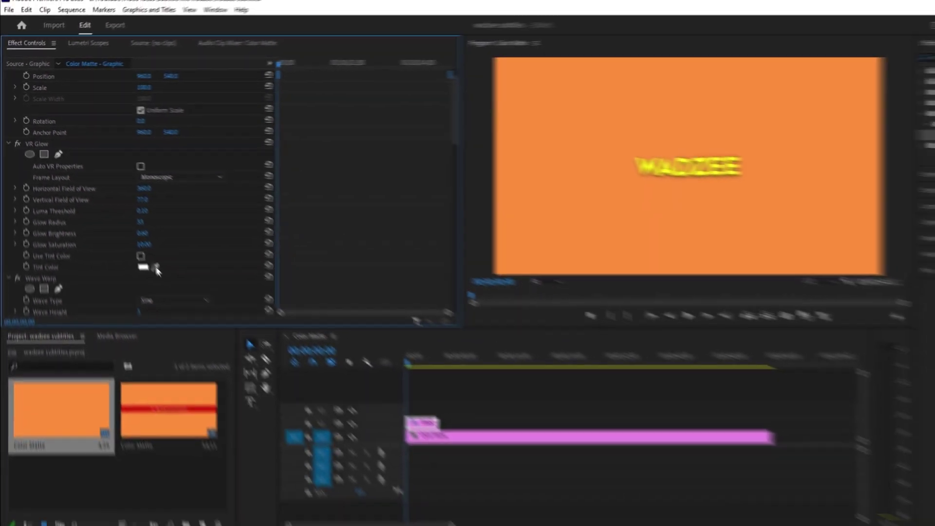
click(268, 402)
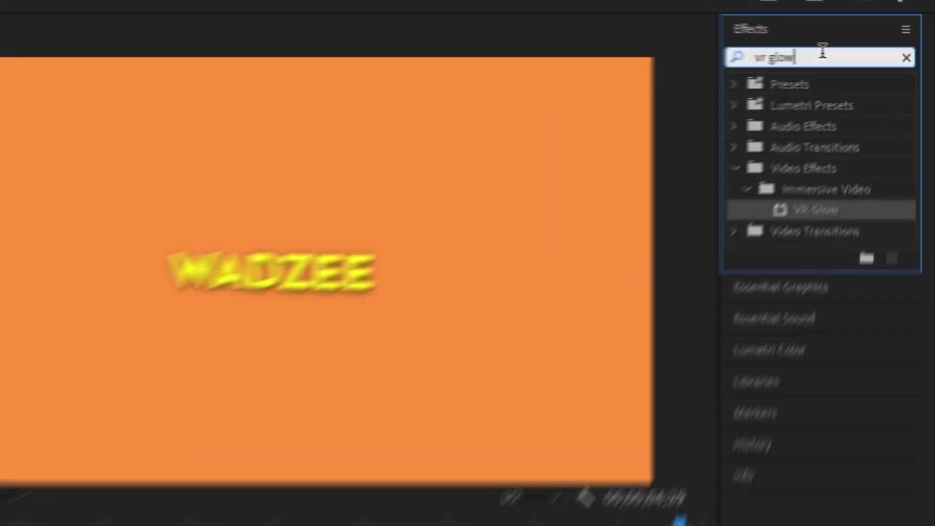
Apply Transform to the WadZee clip using its own shutter angle of 360
click(874, 59)
text(transf)
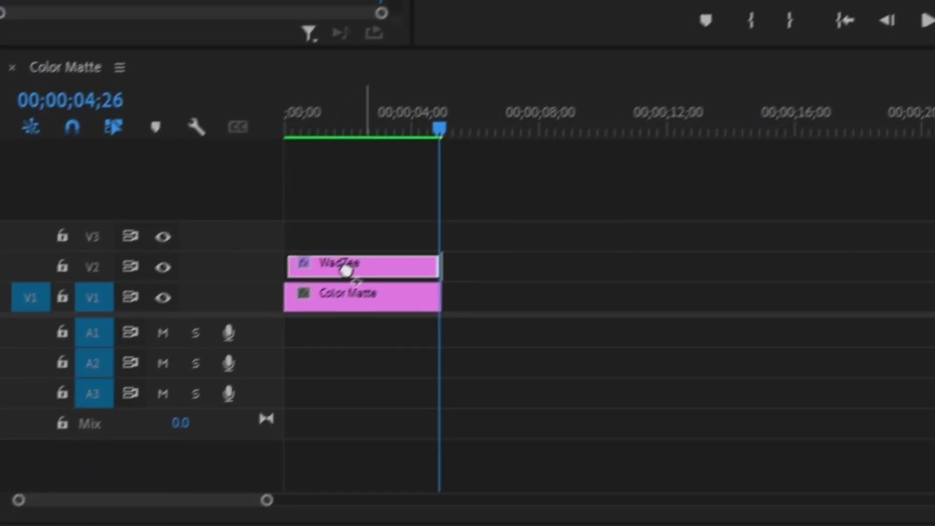
drag(345, 270, 347, 270)
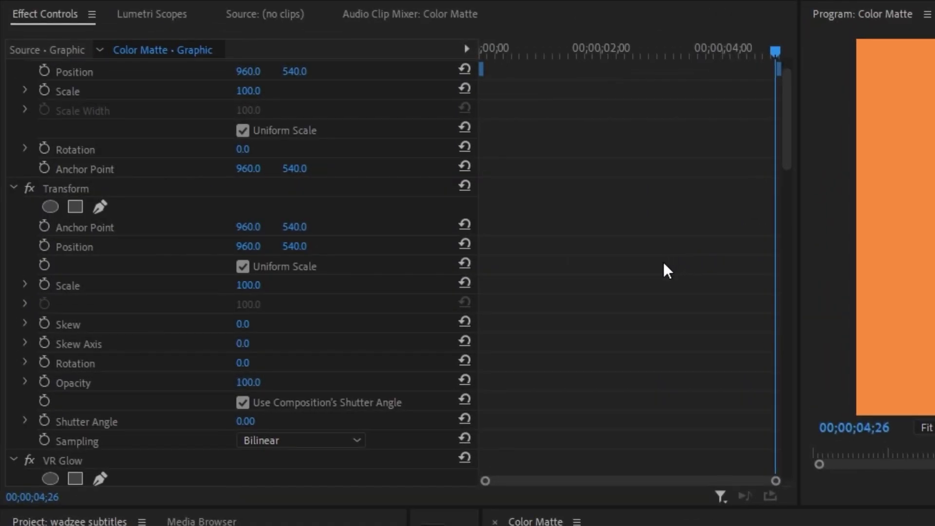
scroll(663, 264, down, 2)
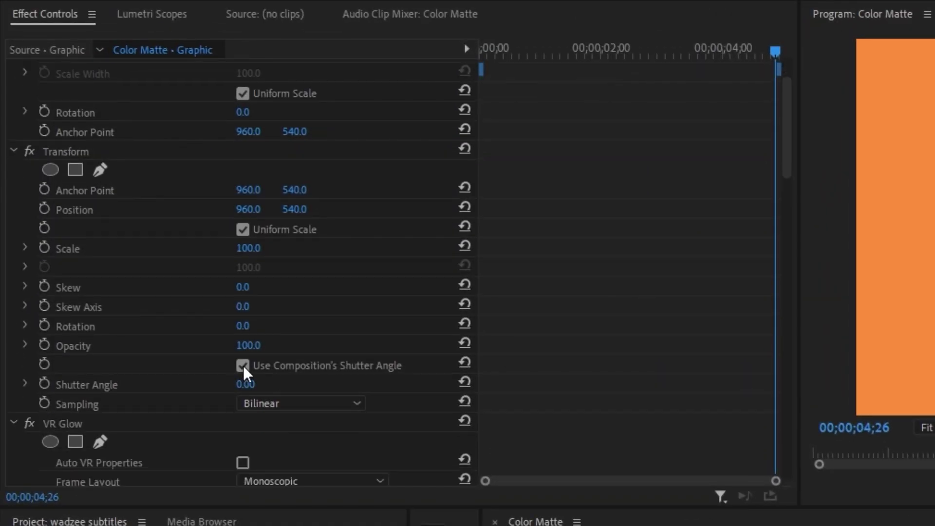
click(243, 365)
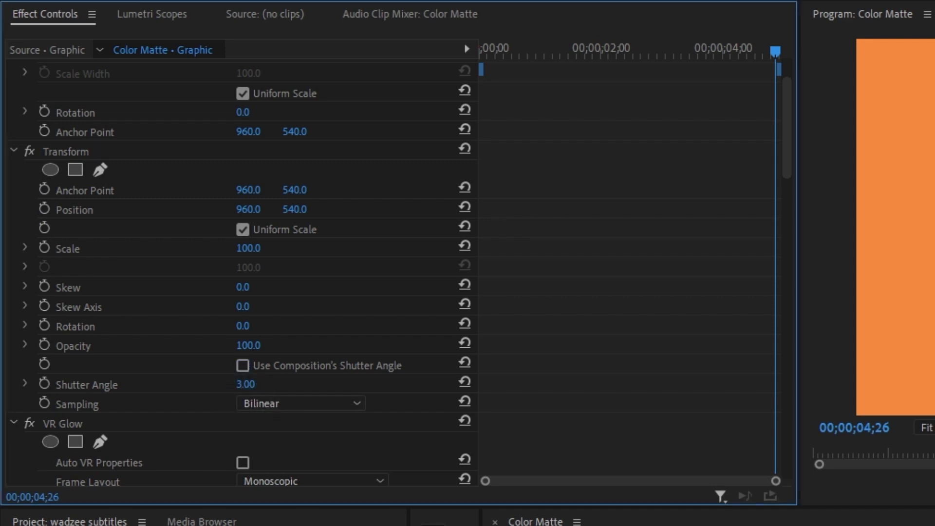
drag(776, 481, 685, 482)
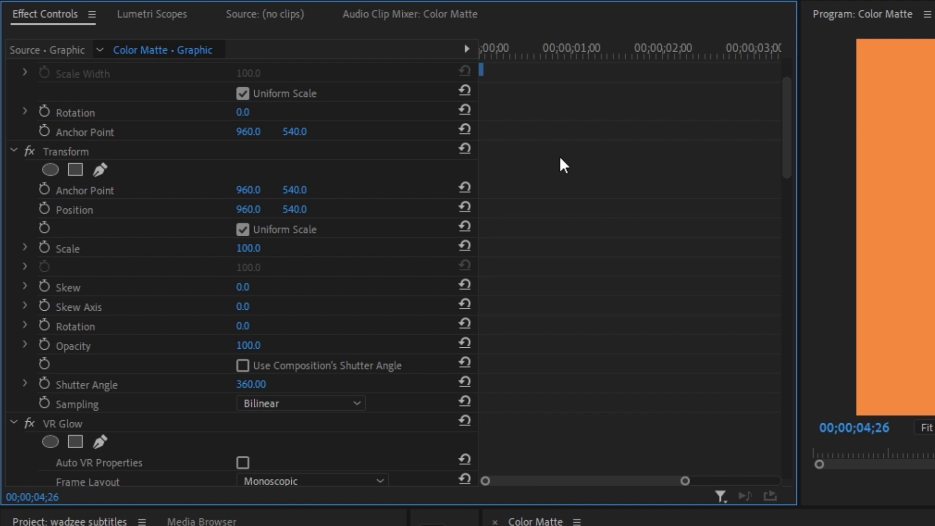
drag(534, 50, 527, 51)
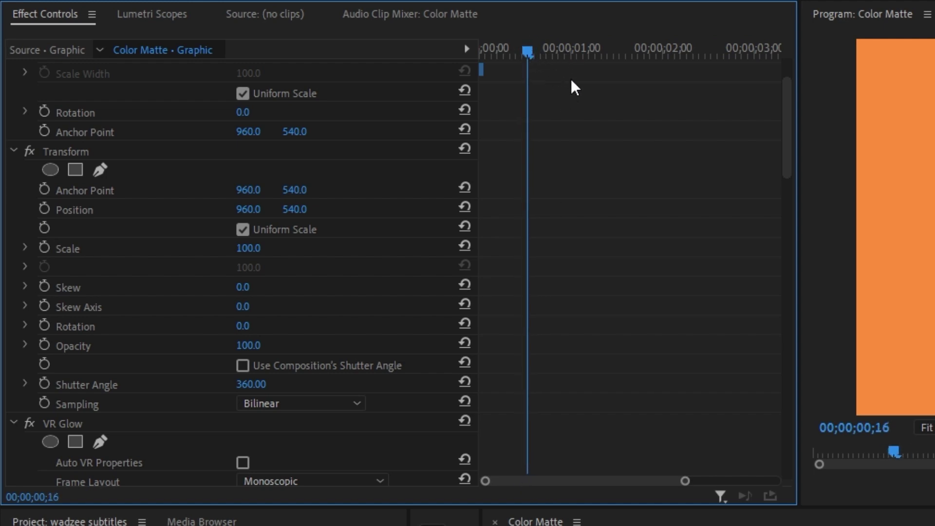
Keyframe Transform Scale at 80 at the clip start and 110 at frame 6
click(46, 248)
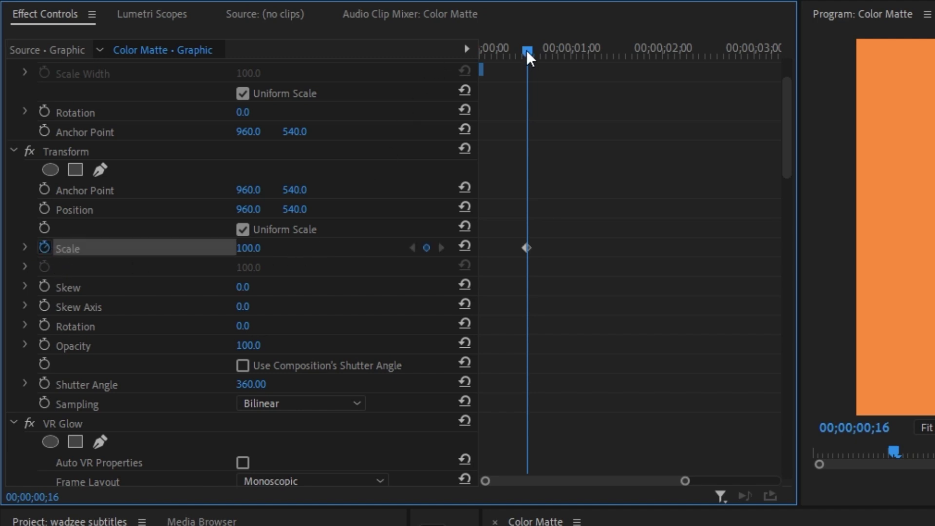
drag(527, 51, 496, 57)
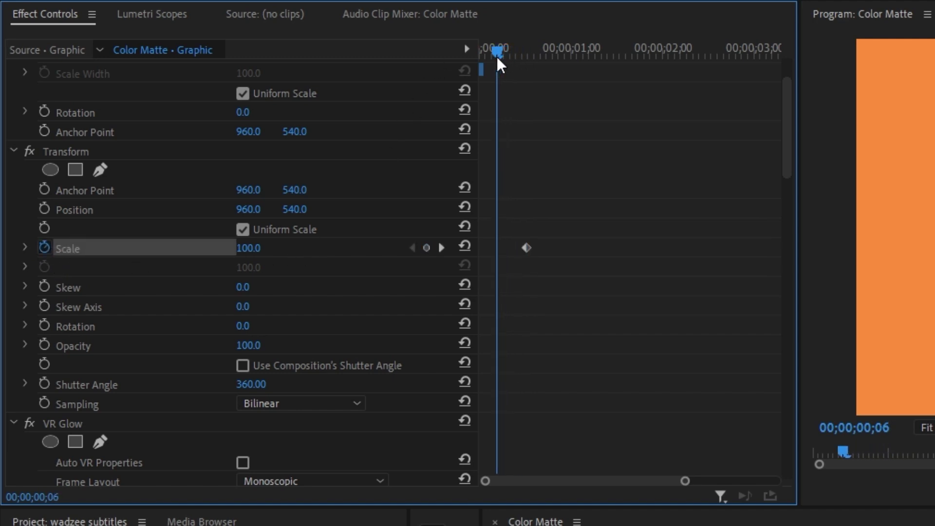
click(256, 248)
text(110)
key(Return)
click(484, 48)
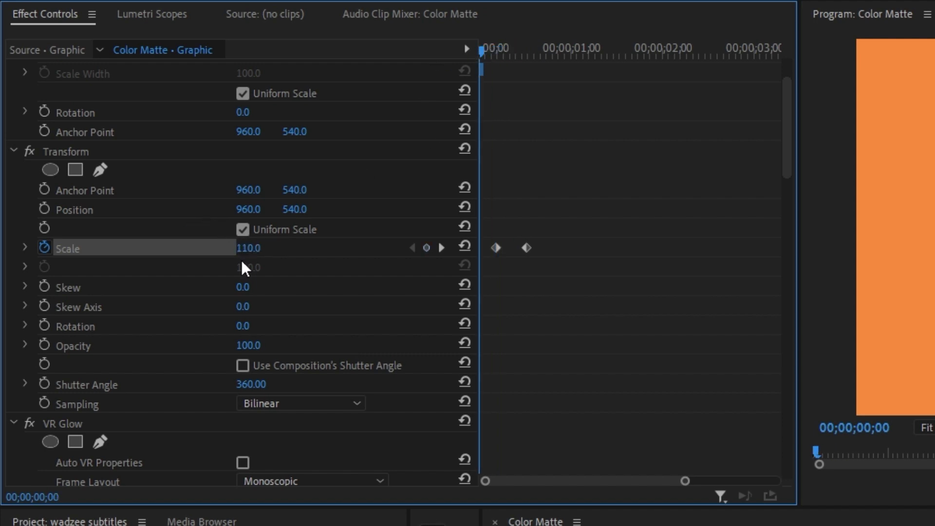
click(262, 242)
text(80)
key(Return)
drag(493, 246, 504, 247)
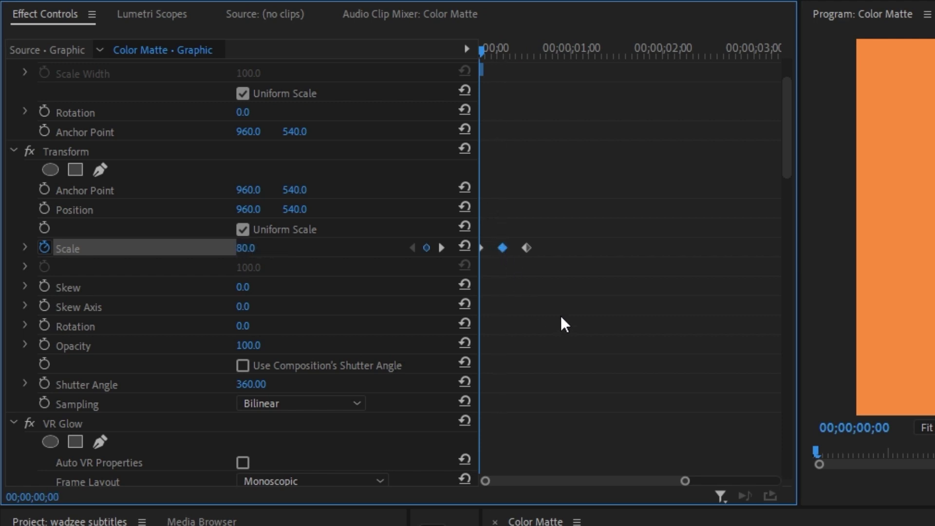
Apply Ease In and Ease Out to the scale keyframes
shift+click(529, 249)
right_click(529, 247)
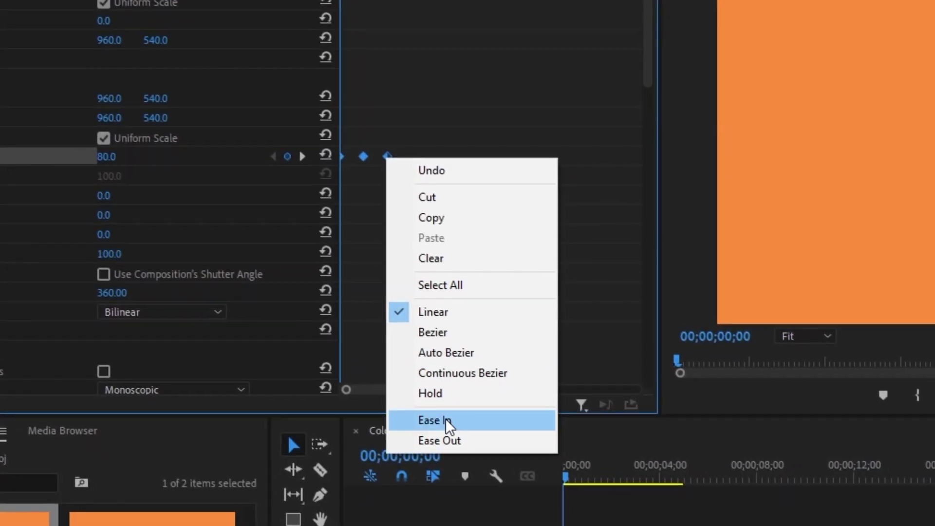
click(446, 419)
right_click(389, 157)
click(450, 441)
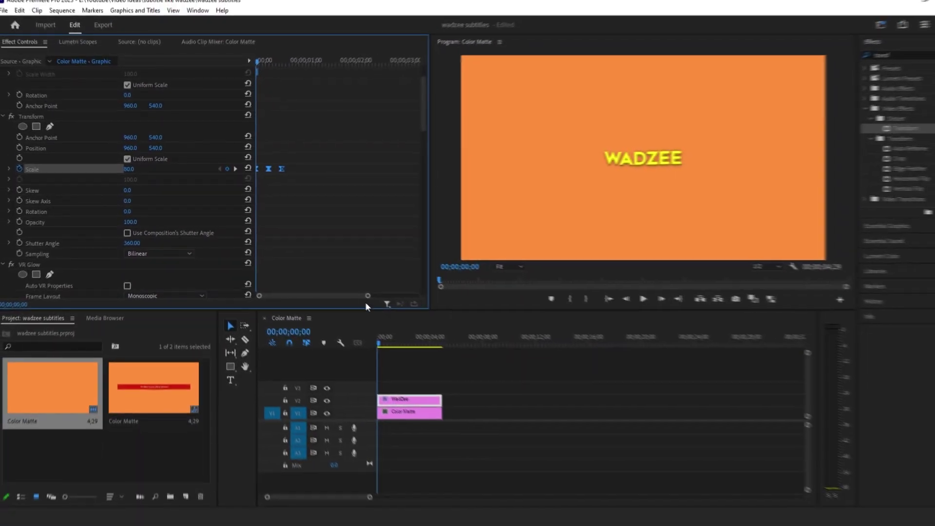
Move the middle scale keyframe earlier and play back the pop animation
drag(367, 296, 301, 296)
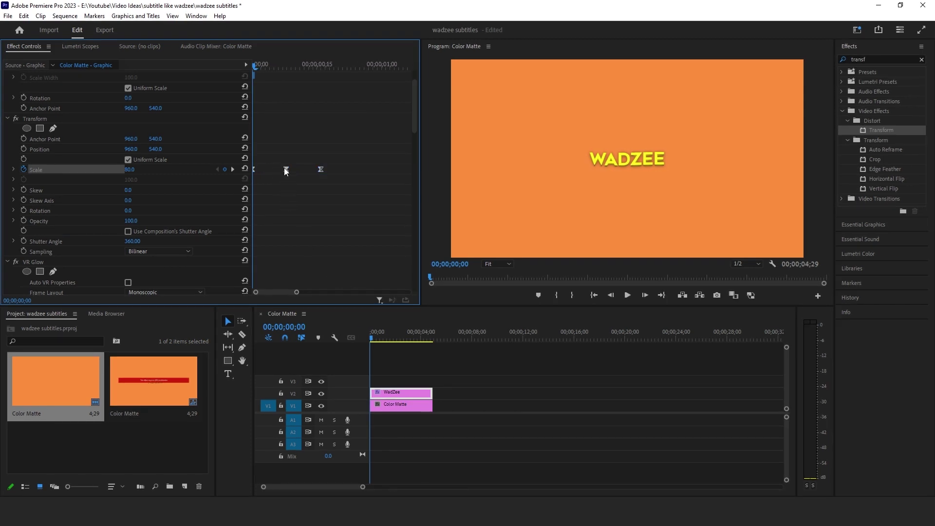
drag(286, 171, 269, 170)
key(space)
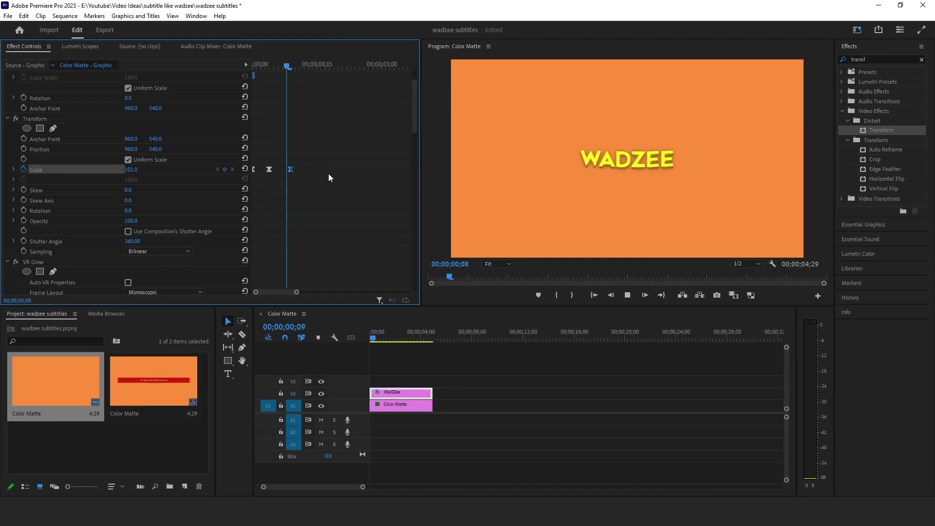
click(375, 338)
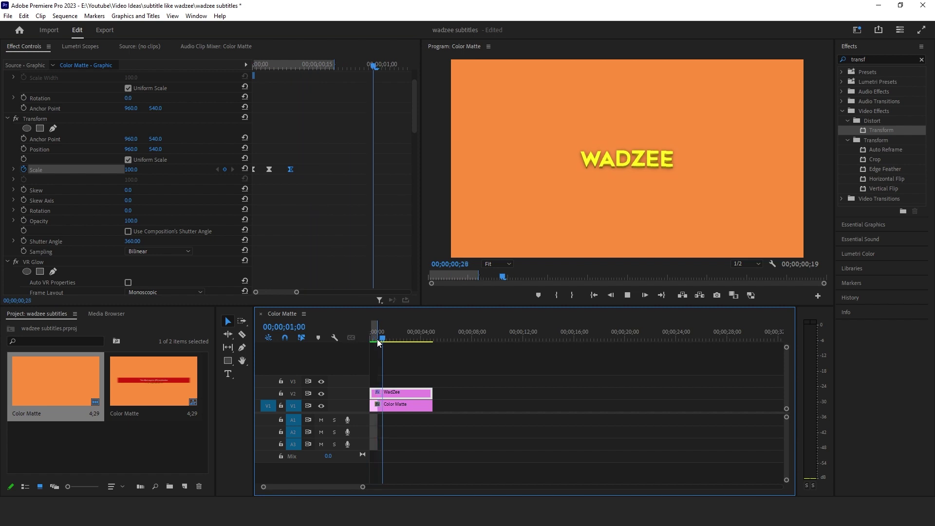
key(space)
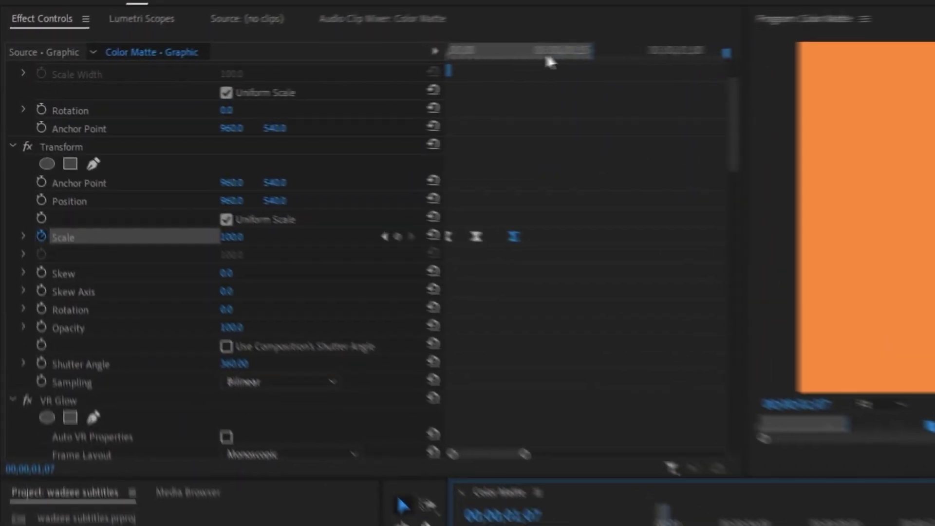
Hold Scale at 100 with a keyframe at frame 18, and set Scale 90 at frame 21
drag(372, 61, 400, 66)
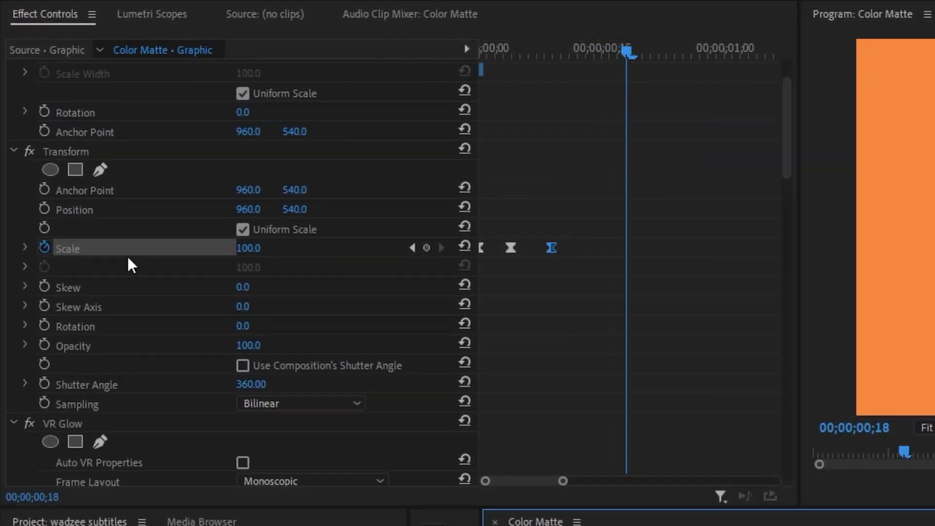
click(426, 247)
drag(626, 51, 651, 58)
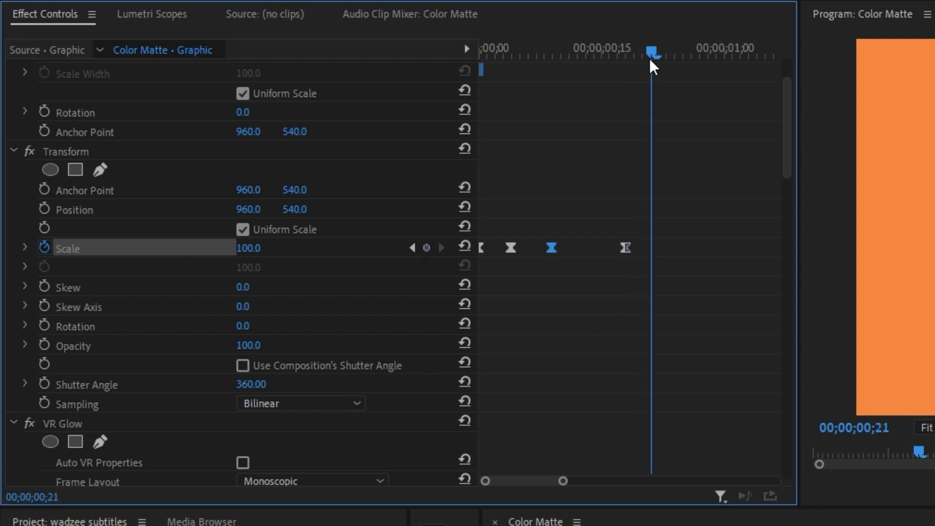
click(261, 247)
text(90)
key(Return)
Apply Ease In and Ease Out to the final Scale keyframe
right_click(652, 249)
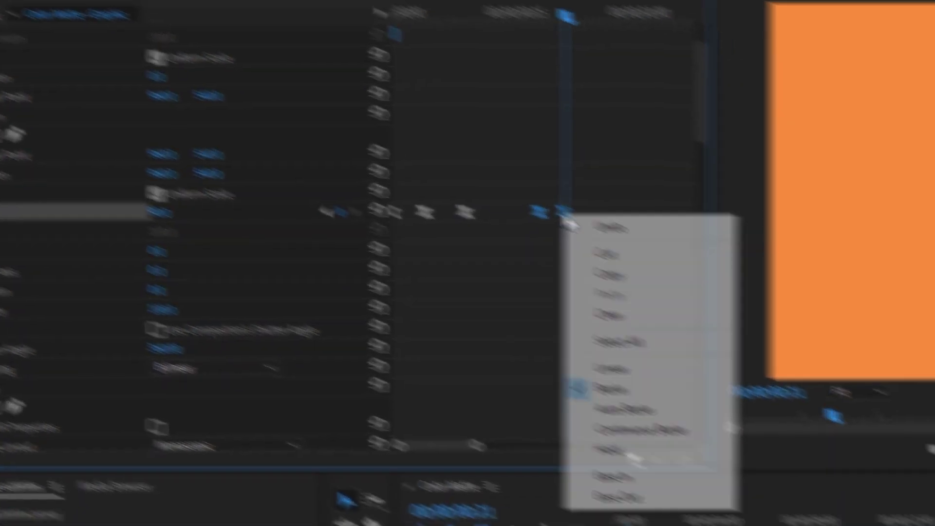
click(611, 476)
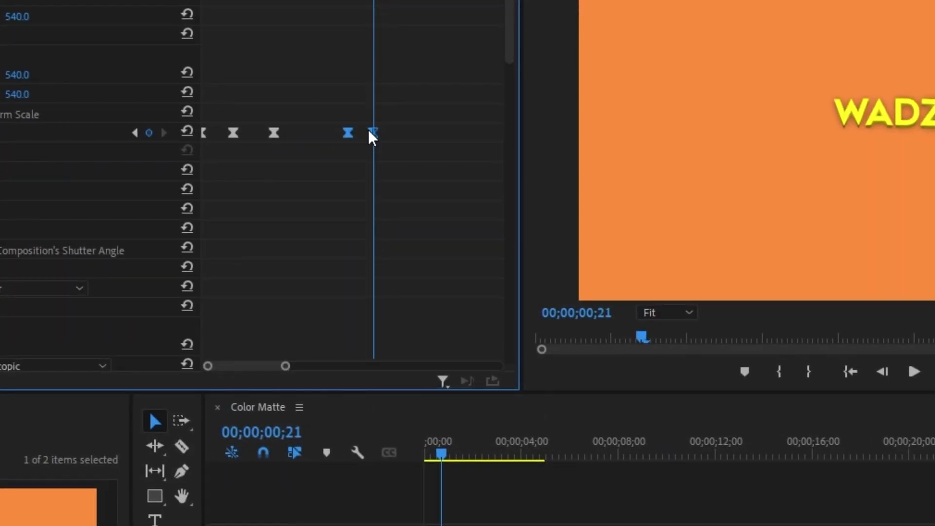
right_click(562, 213)
click(441, 412)
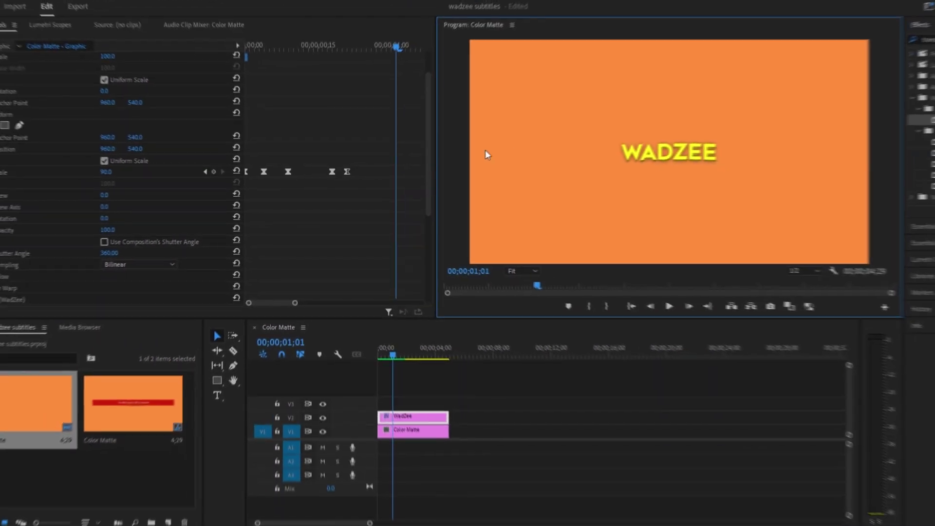
Set the WADZEE title's Motion Position to 960, 942, near the bottom of the frame
drag(414, 164, 413, 242)
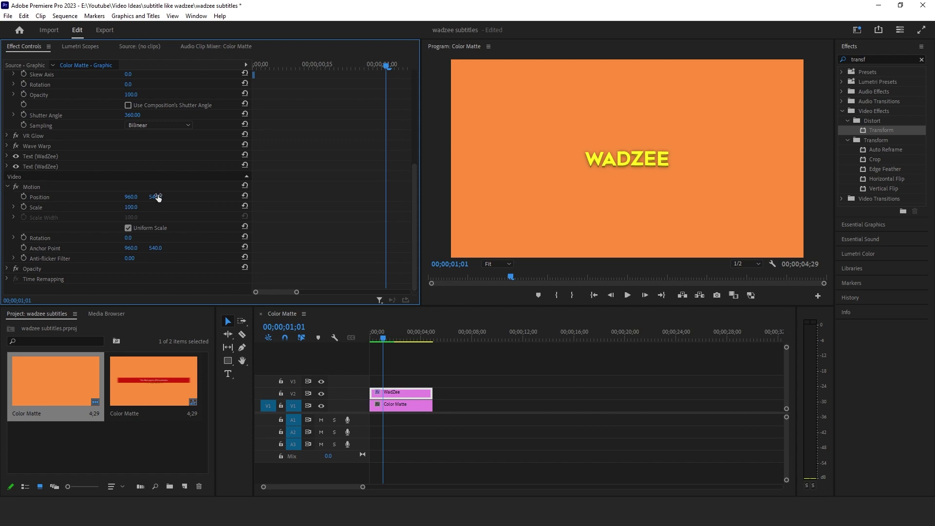
drag(156, 196, 348, 197)
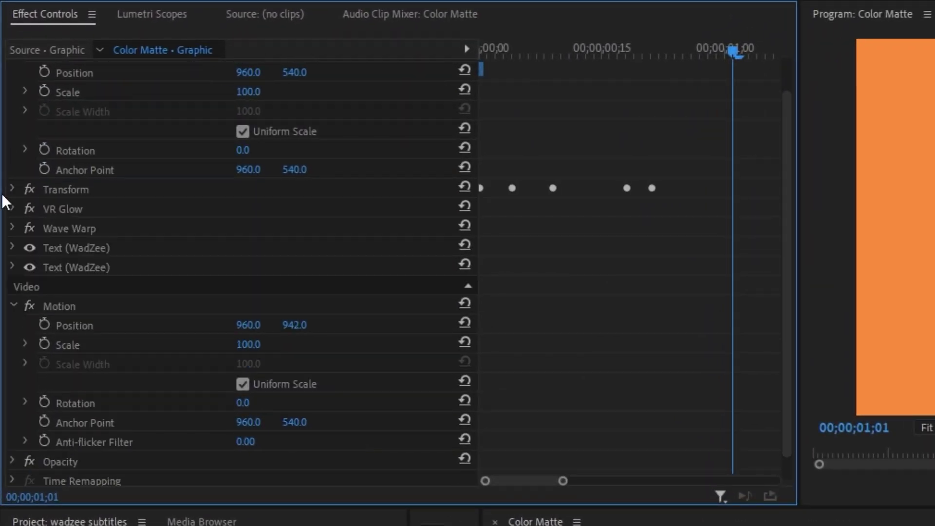
scroll(14, 207, up, 2)
Save Transform, VR Glow, Wave Warp, Text and Motion as preset 'WadZEEE', anchored to In Point
drag(57, 224, 66, 302)
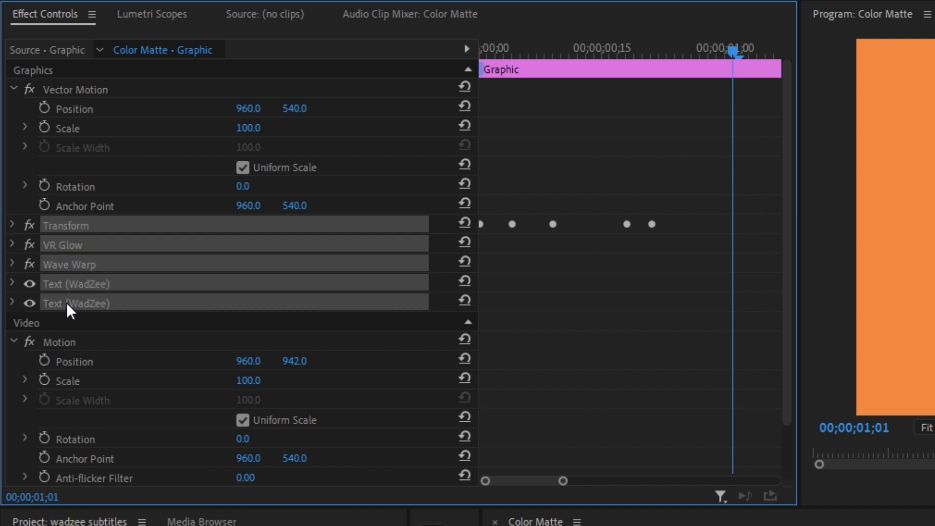
ctrl+click(60, 347)
right_click(63, 349)
click(116, 375)
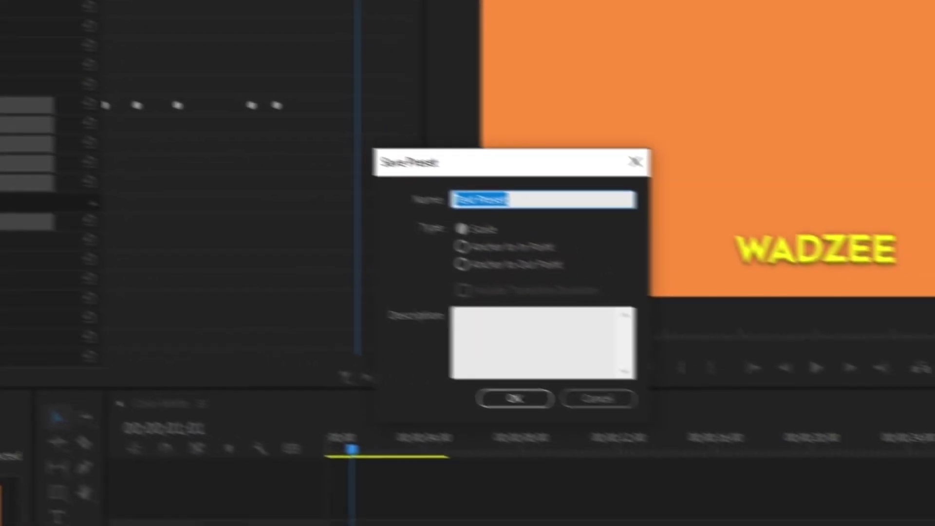
text(WadZ)
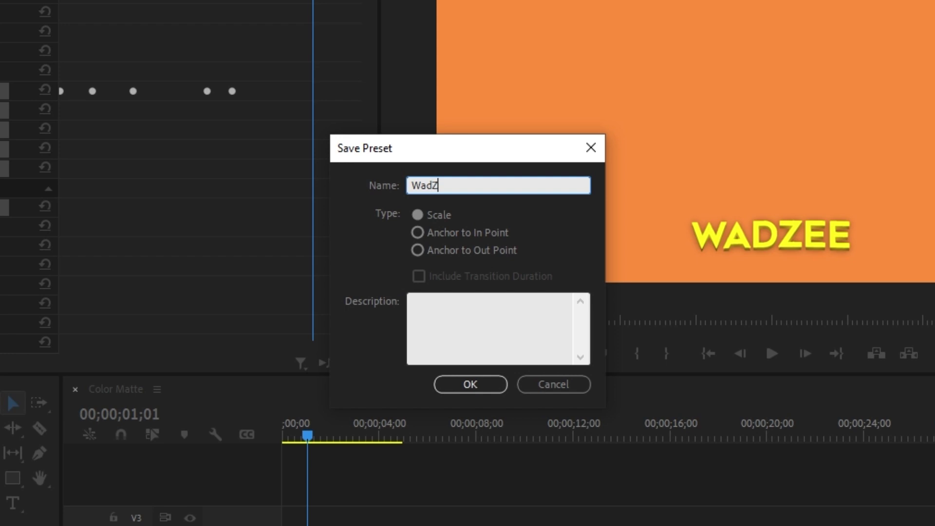
text(EEE)
click(421, 232)
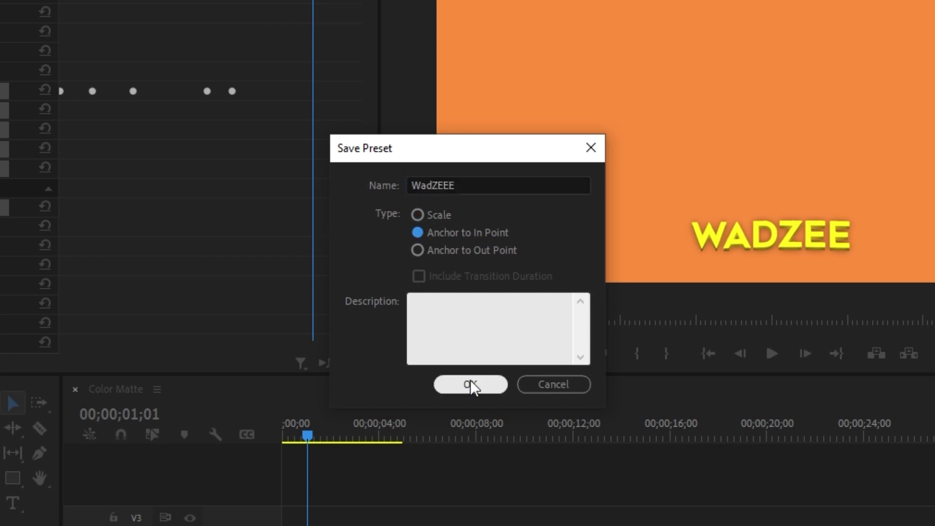
click(469, 383)
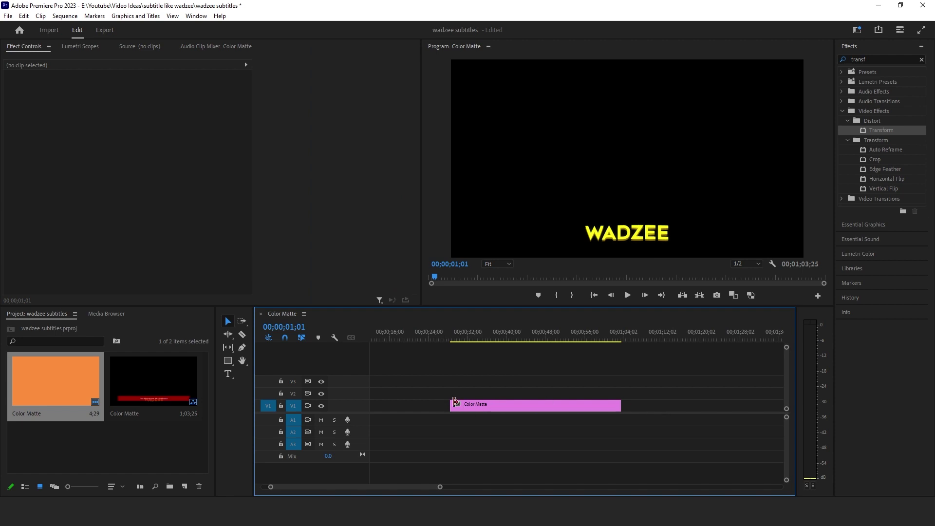
Create a new text layer in the Program monitor at 00;00;34;09
click(478, 332)
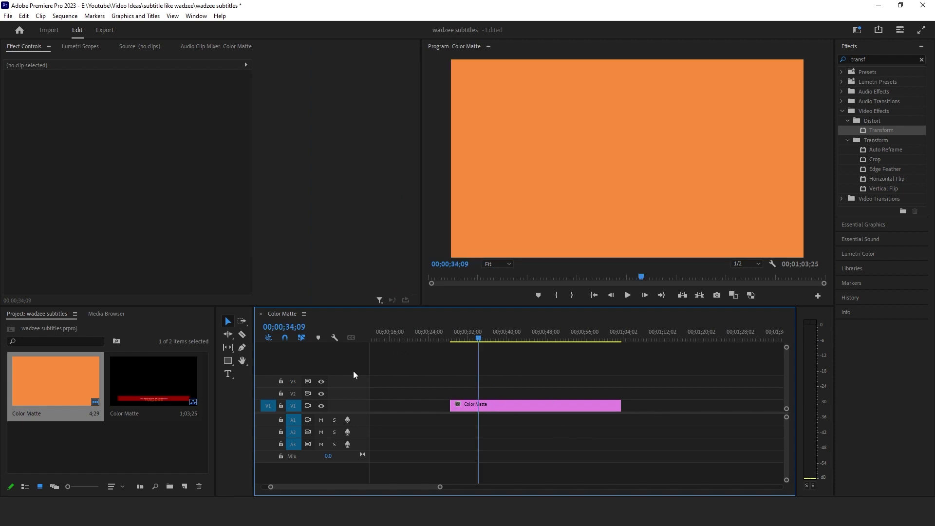
click(229, 372)
click(512, 148)
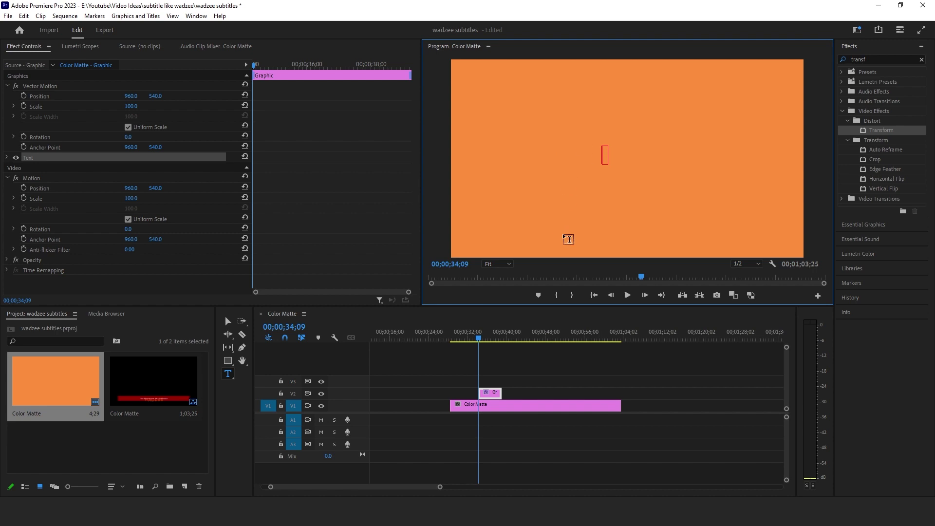
Move the Graphic clip to the Color Matte's start and stretch it to match
click(227, 321)
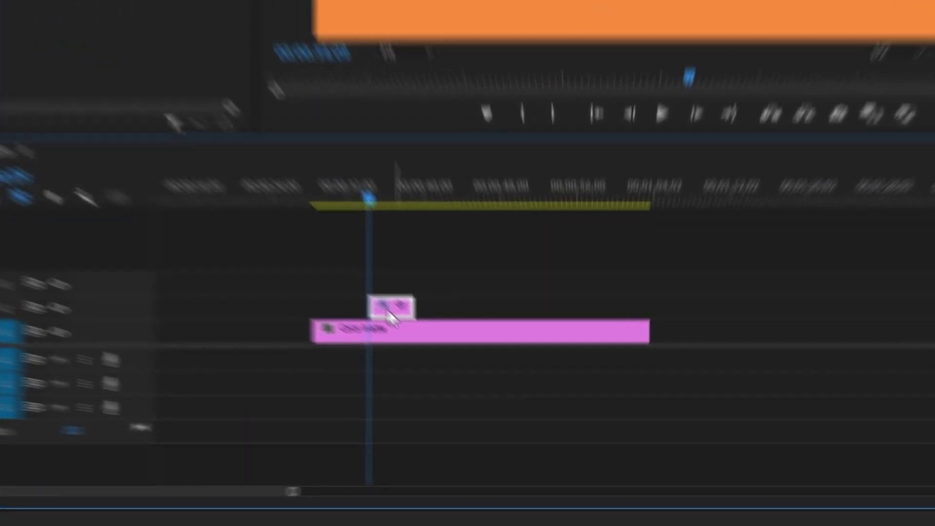
drag(494, 392, 466, 399)
drag(279, 278, 671, 291)
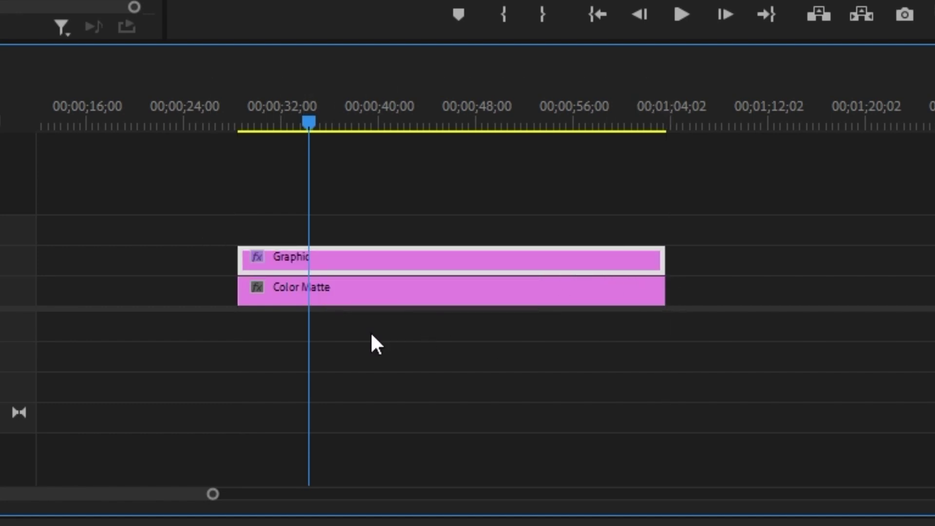
Zoom the timeline and split the Graphic clip at the first two cut points with Ctrl+K
key(equal)
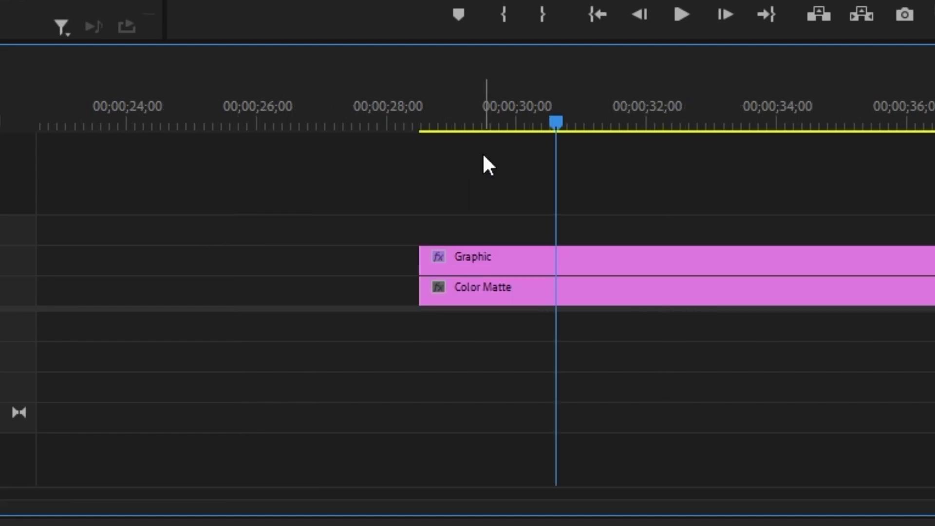
click(456, 119)
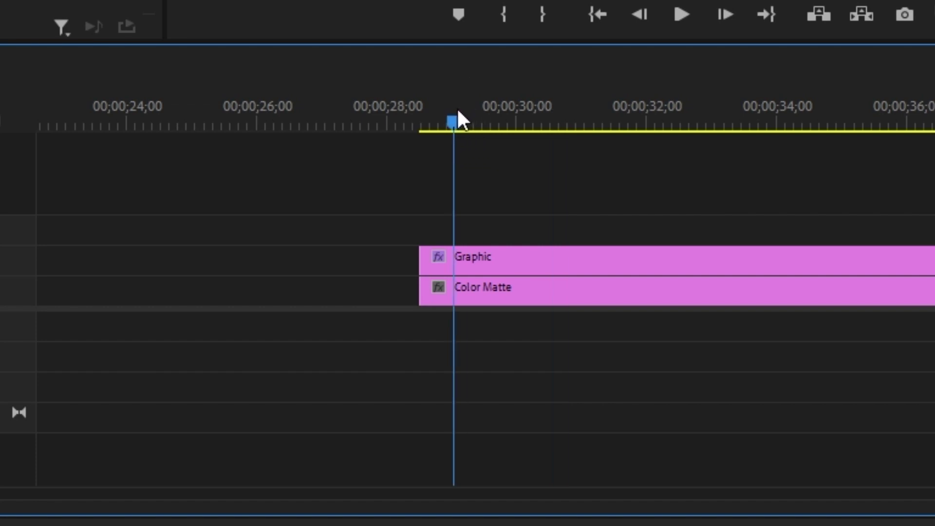
click(469, 253)
key(ctrl+k)
click(478, 119)
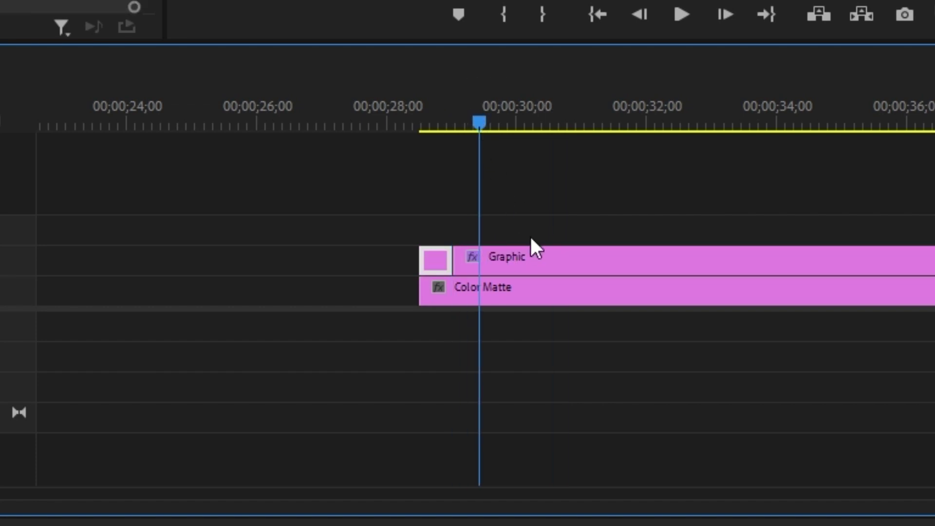
click(538, 268)
key(ctrl+k)
Make two more Ctrl+K cuts in the Graphic clip and select the cut pieces together
drag(477, 125, 557, 194)
click(522, 258)
key(ctrl+k)
click(572, 263)
key(ctrl+k)
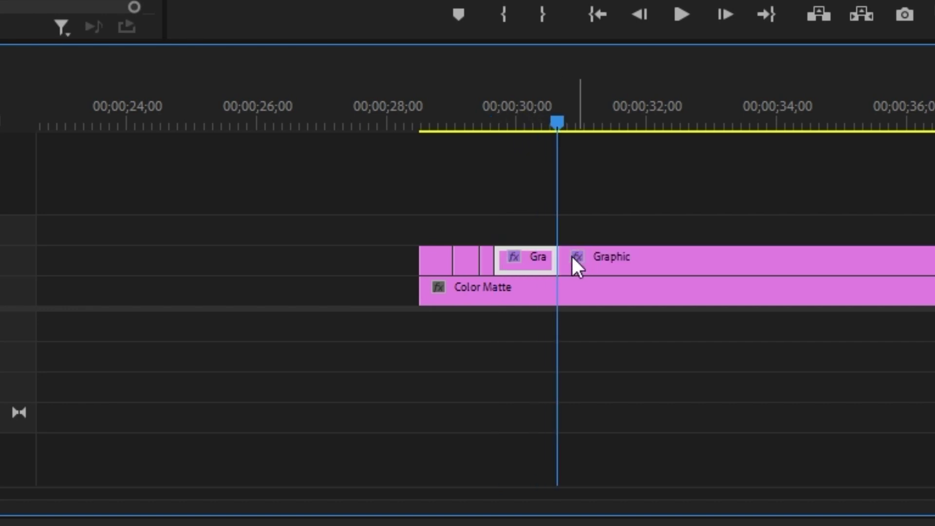
drag(377, 160, 615, 258)
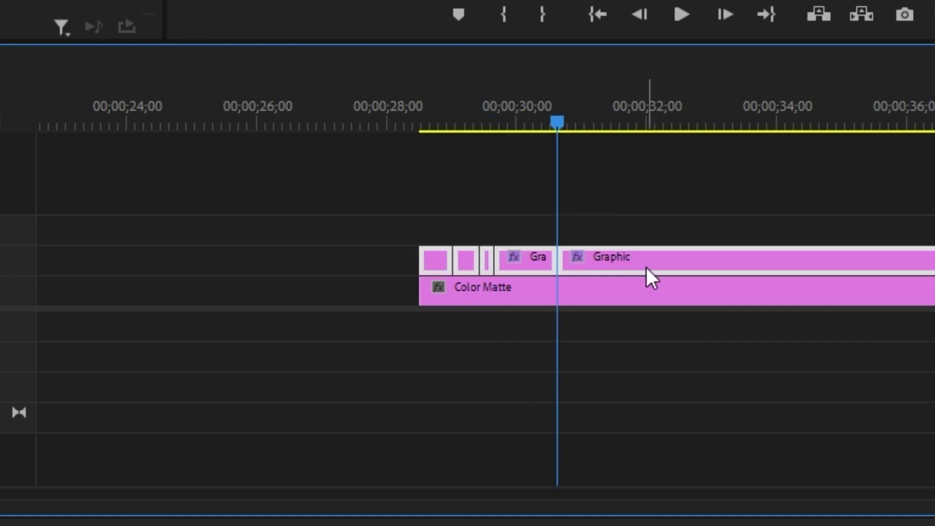